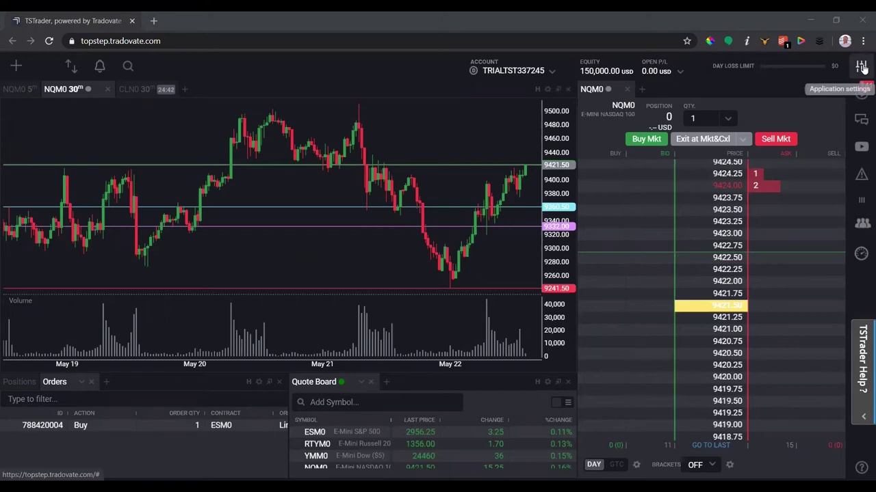
Step: On the Application settings page, switch Theme to Light and then back to Dark
{"action": "left_click", "coordinate": [862, 66]}
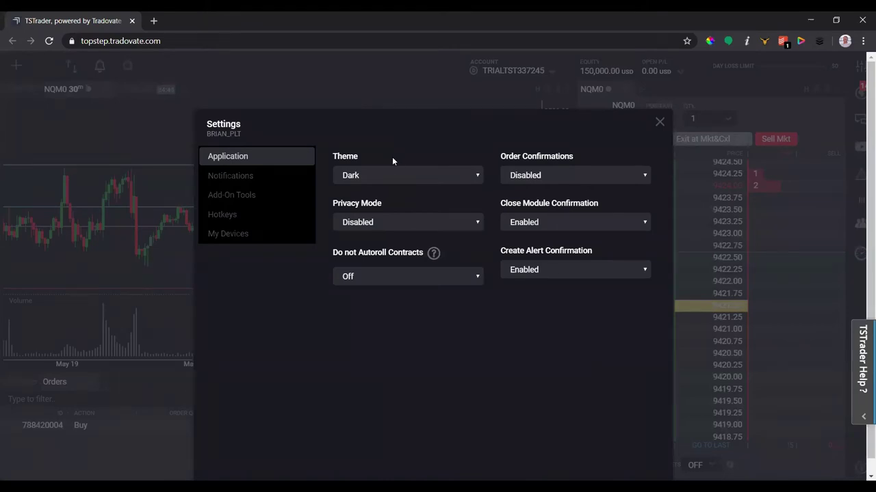
{"action": "left_click", "coordinate": [390, 175]}
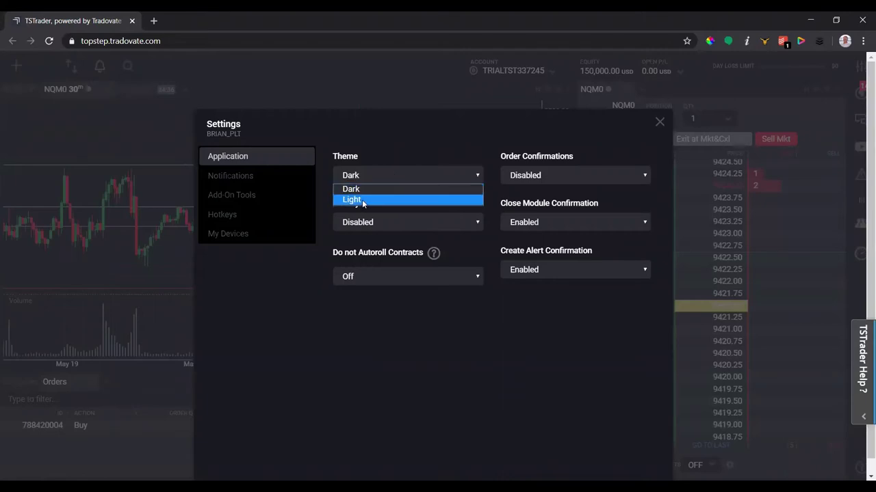
{"action": "left_click", "coordinate": [363, 200]}
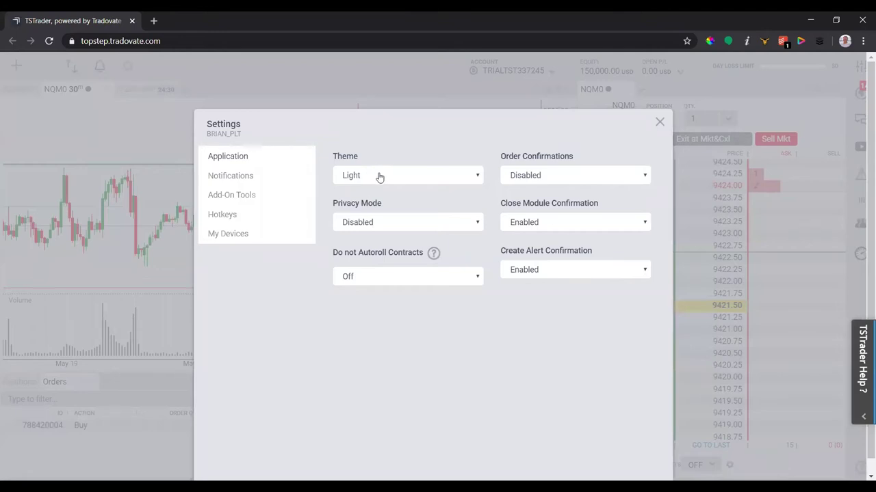
{"action": "left_click", "coordinate": [380, 177]}
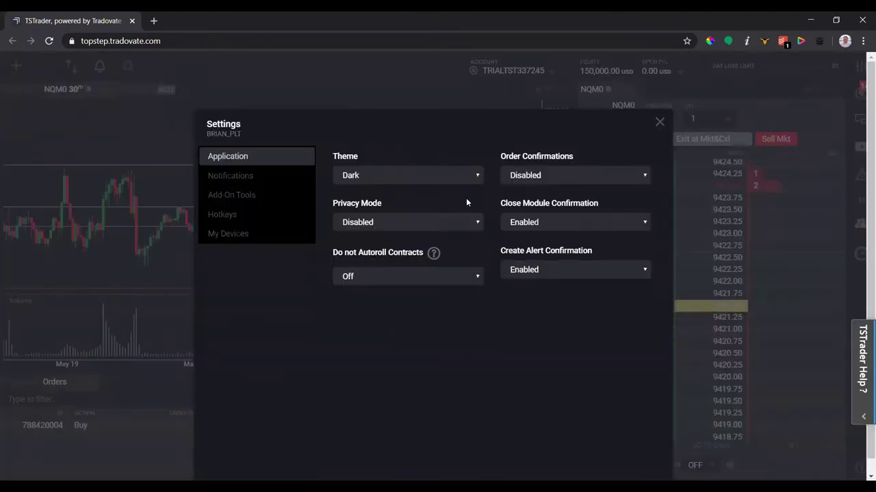
Step: Set Privacy Mode to Enabled
{"action": "left_click", "coordinate": [396, 224]}
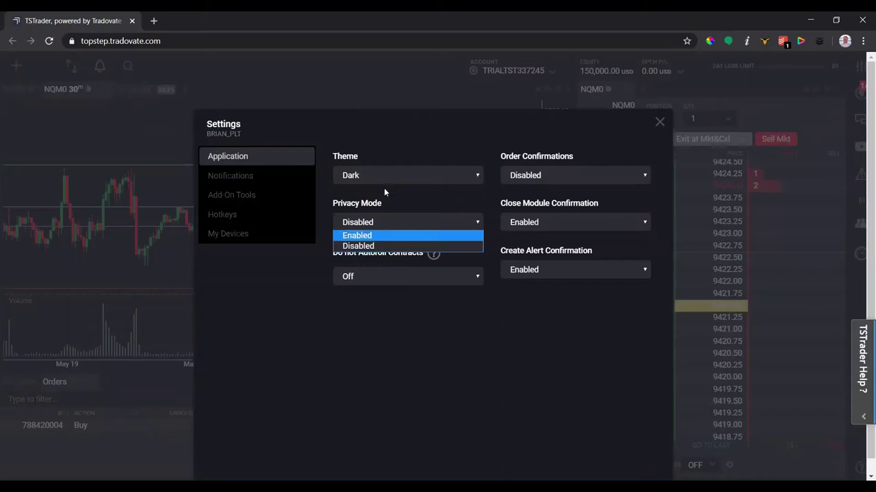
{"action": "left_click", "coordinate": [401, 147]}
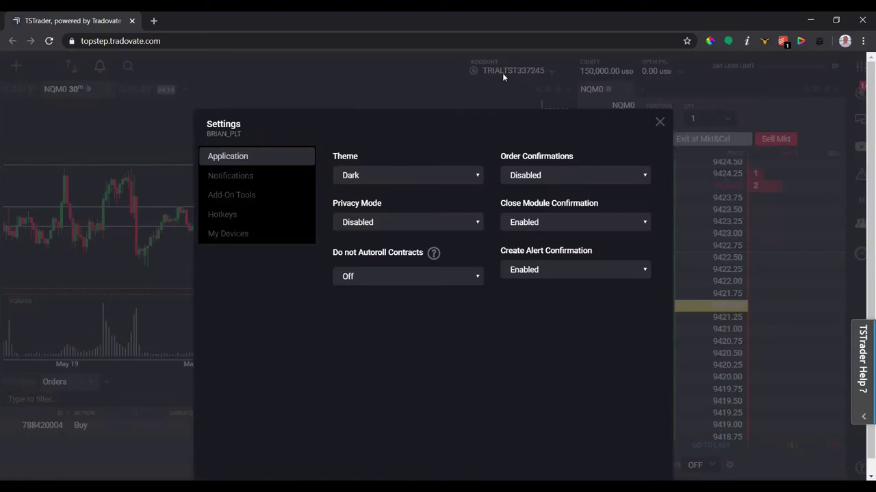
{"action": "left_click", "coordinate": [399, 223]}
{"action": "left_click", "coordinate": [383, 233]}
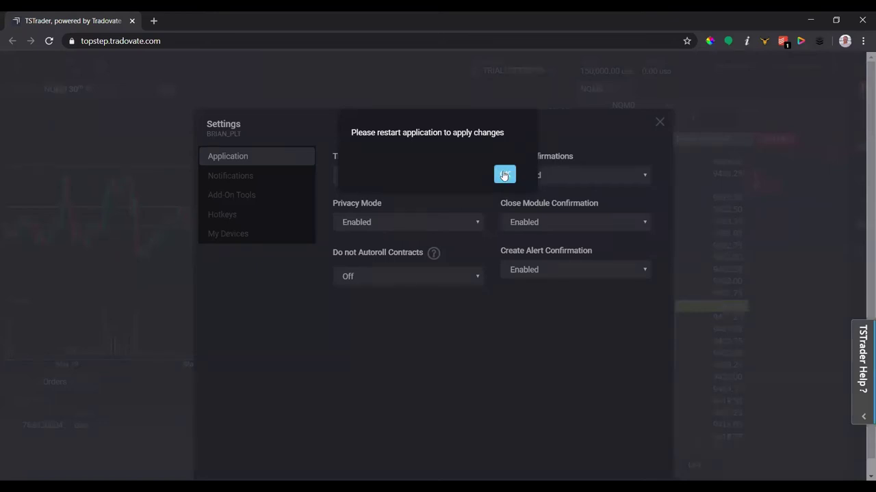
Step: Set Privacy Mode back to Disabled and dismiss the restart notice
{"action": "left_click", "coordinate": [504, 175]}
{"action": "left_click", "coordinate": [400, 223]}
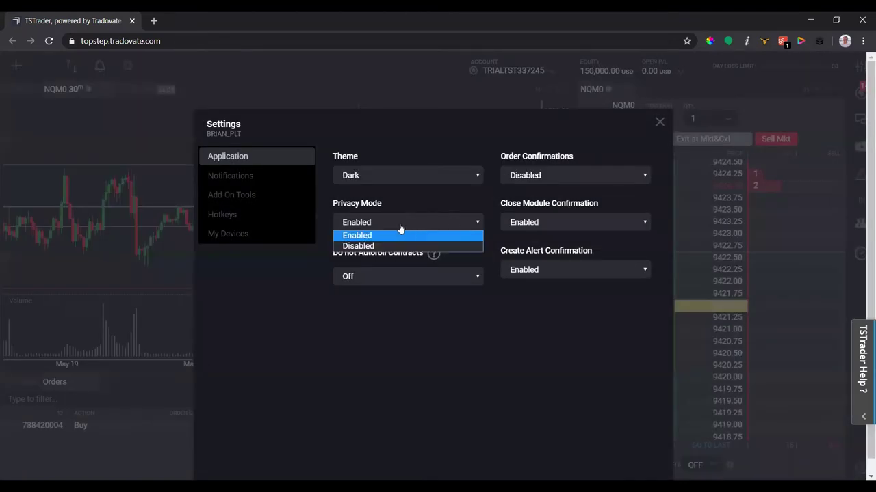
{"action": "left_click", "coordinate": [383, 244]}
{"action": "left_click", "coordinate": [504, 177]}
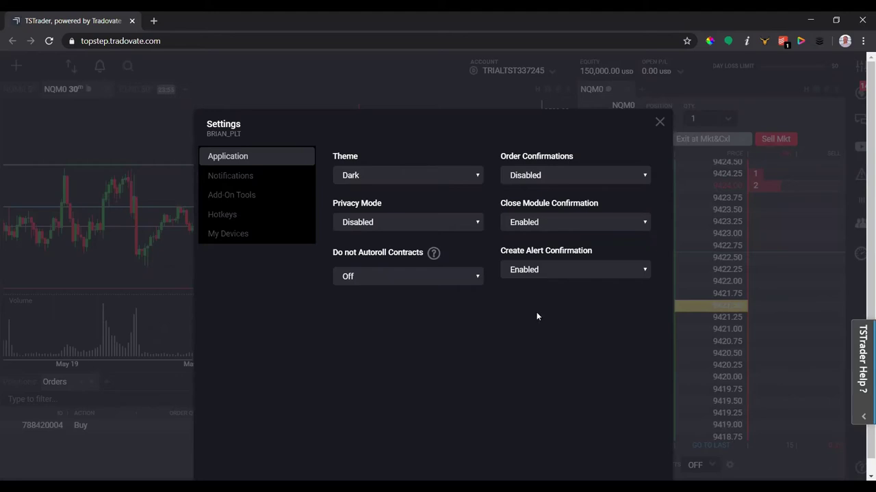
{"action": "left_click", "coordinate": [540, 178]}
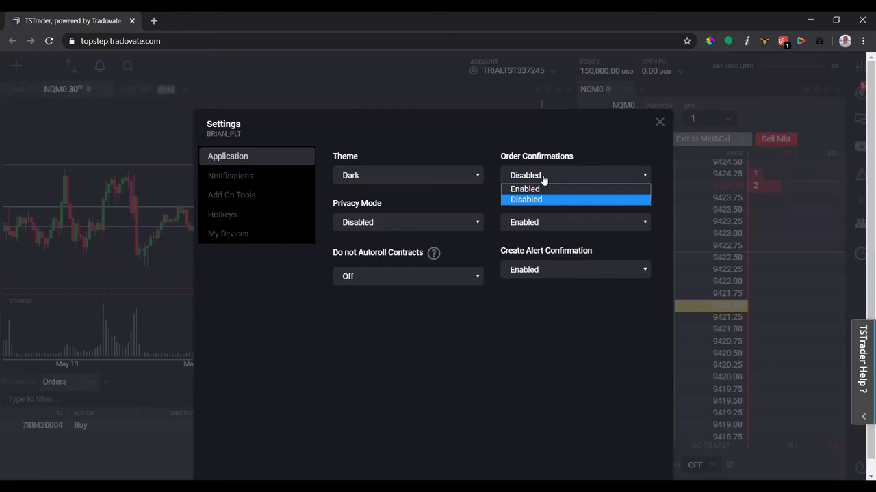
{"action": "left_click", "coordinate": [543, 317]}
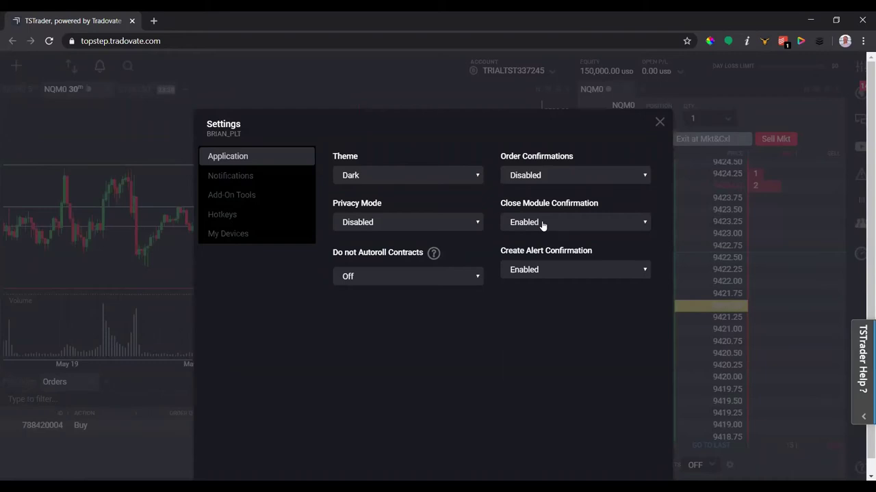
{"action": "left_click", "coordinate": [549, 274]}
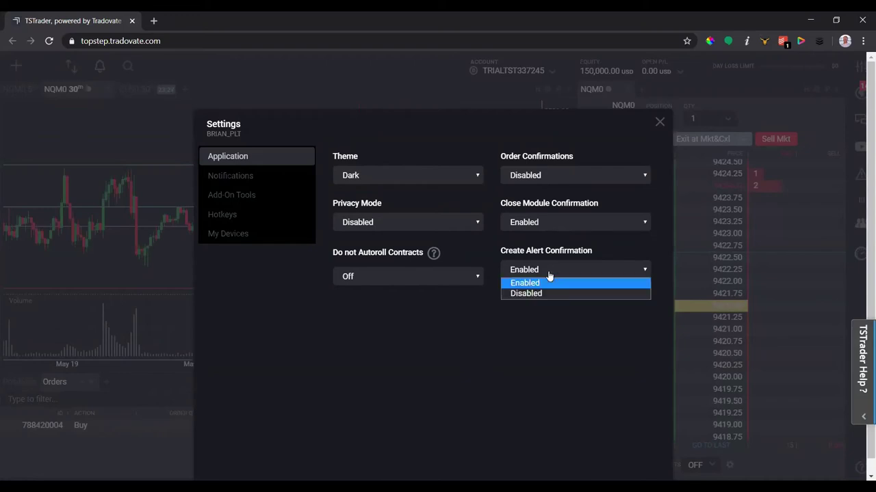
Step: Keep alert confirmations Enabled, then browse the Notifications page's order, audio and push options
{"action": "left_click", "coordinate": [530, 310]}
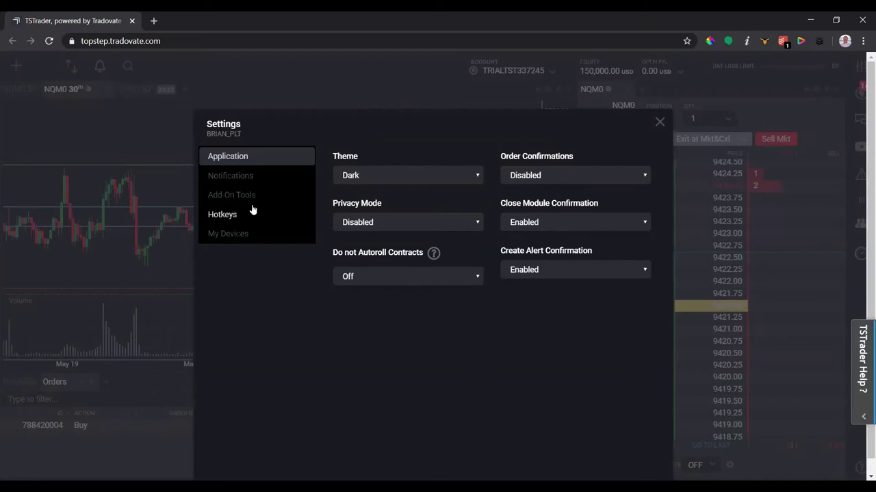
{"action": "left_click", "coordinate": [235, 176]}
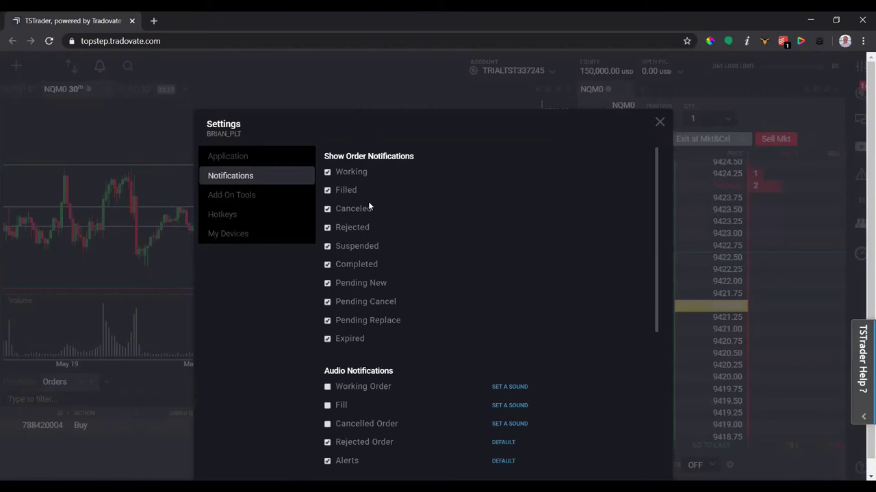
{"action": "scroll", "coordinate": [368, 206], "scroll_direction": "down", "scroll_amount": 1}
{"action": "scroll", "coordinate": [382, 277], "scroll_direction": "down", "scroll_amount": 2}
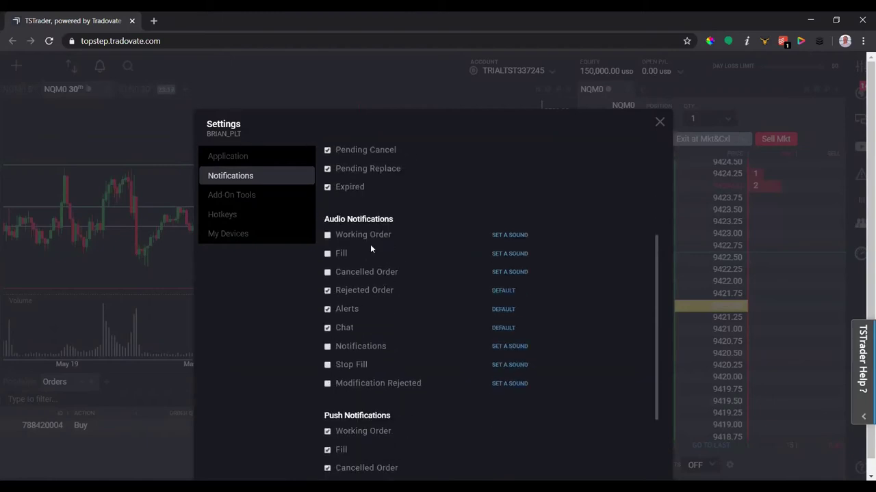
{"action": "scroll", "coordinate": [372, 256], "scroll_direction": "down", "scroll_amount": 2}
{"action": "scroll", "coordinate": [381, 392], "scroll_direction": "down", "scroll_amount": 1}
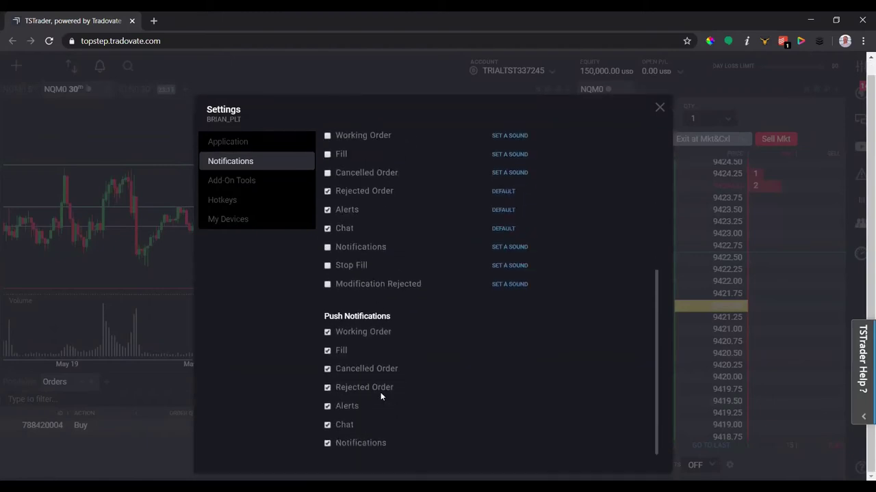
{"action": "scroll", "coordinate": [369, 340], "scroll_direction": "up", "scroll_amount": 3}
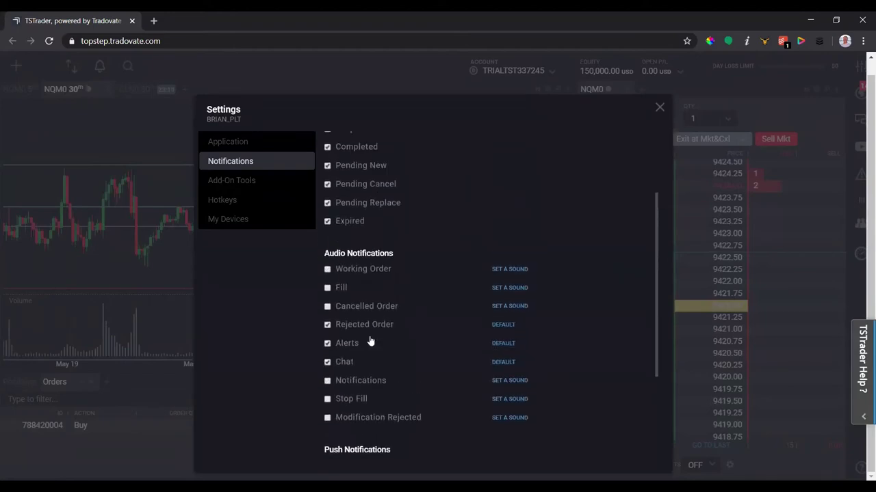
{"action": "scroll", "coordinate": [370, 340], "scroll_direction": "up", "scroll_amount": 2}
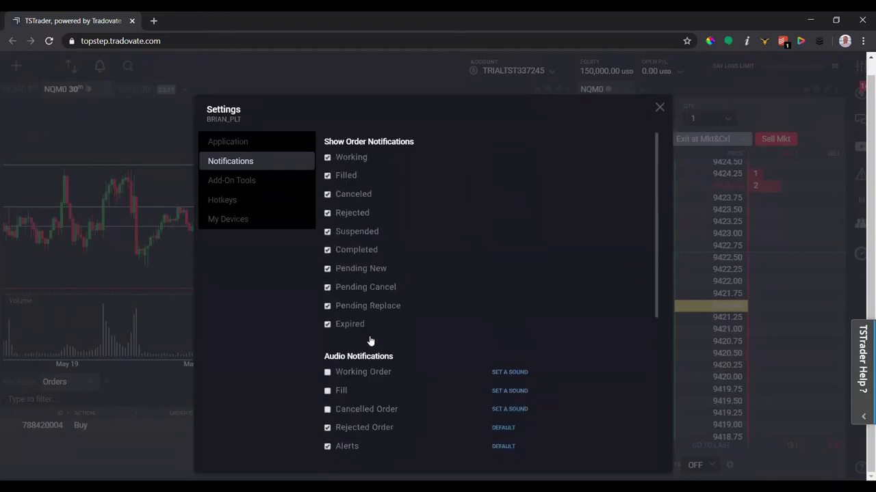
Step: Review activated and available add-ons under Add-On Tools, then go to the Hotkeys page
{"action": "left_click", "coordinate": [247, 185]}
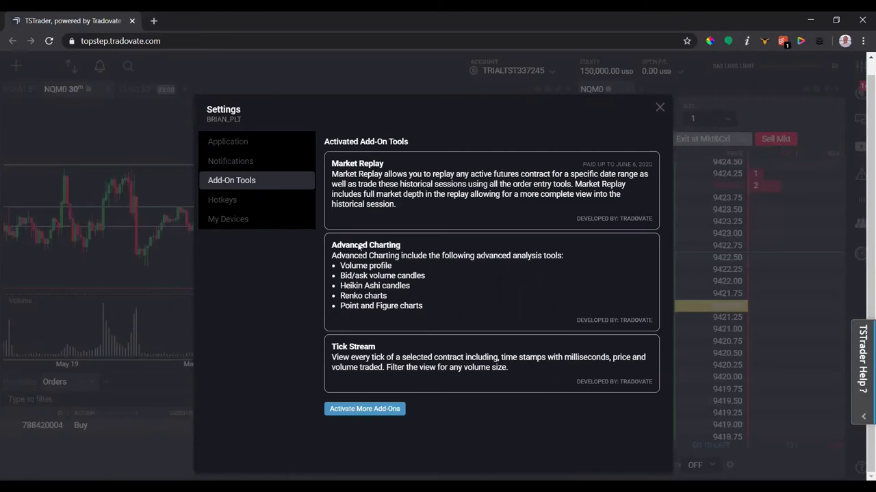
{"action": "left_click", "coordinate": [355, 410]}
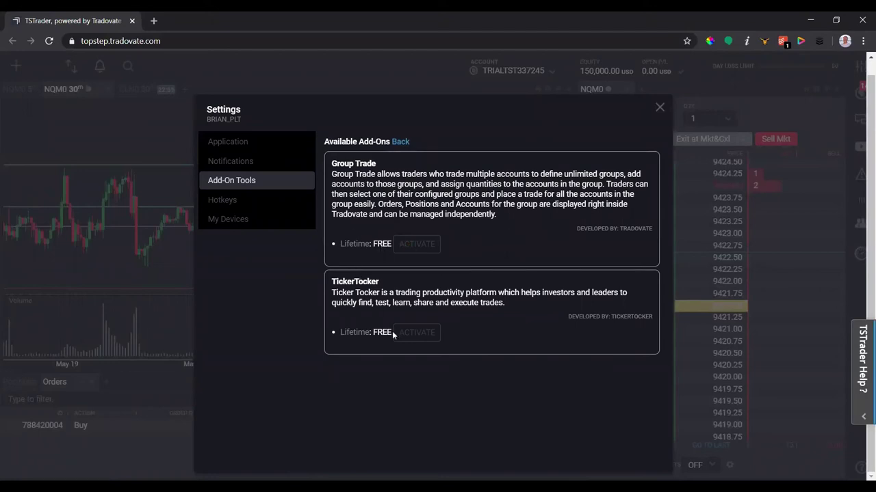
{"action": "left_click", "coordinate": [400, 142]}
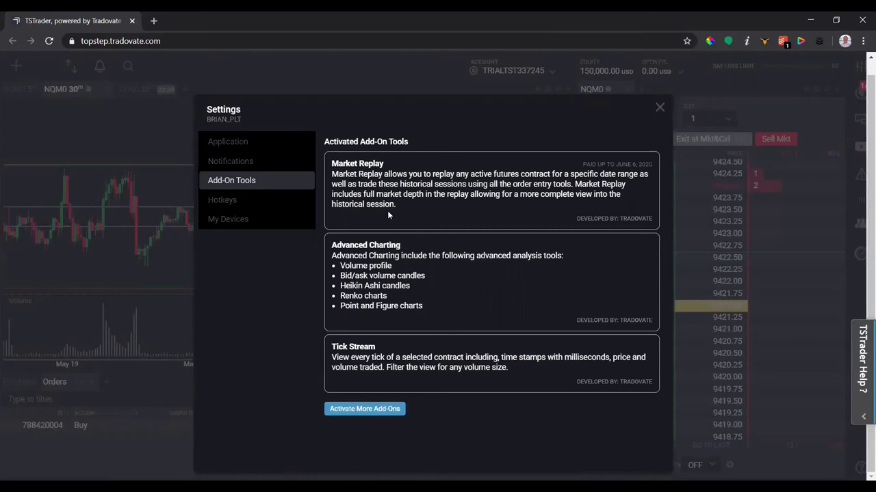
{"action": "left_click", "coordinate": [238, 199]}
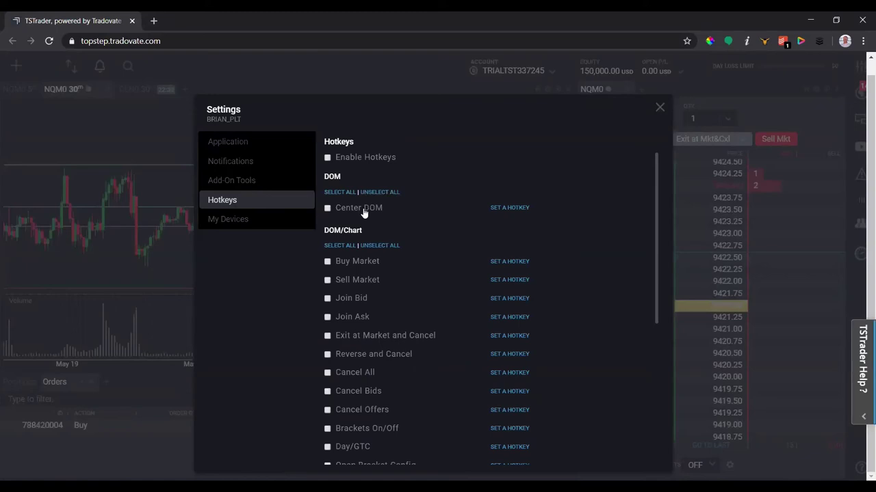
{"action": "scroll", "coordinate": [343, 208], "scroll_direction": "down", "scroll_amount": 1}
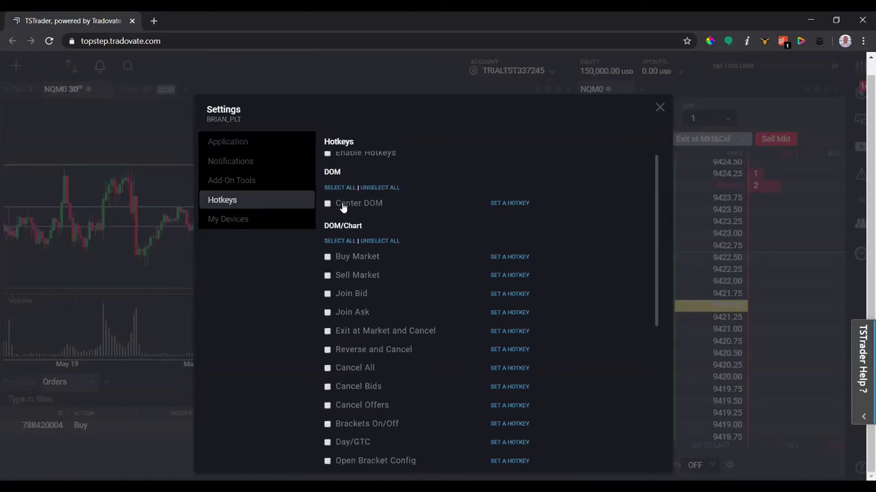
{"action": "scroll", "coordinate": [343, 208], "scroll_direction": "down", "scroll_amount": 1}
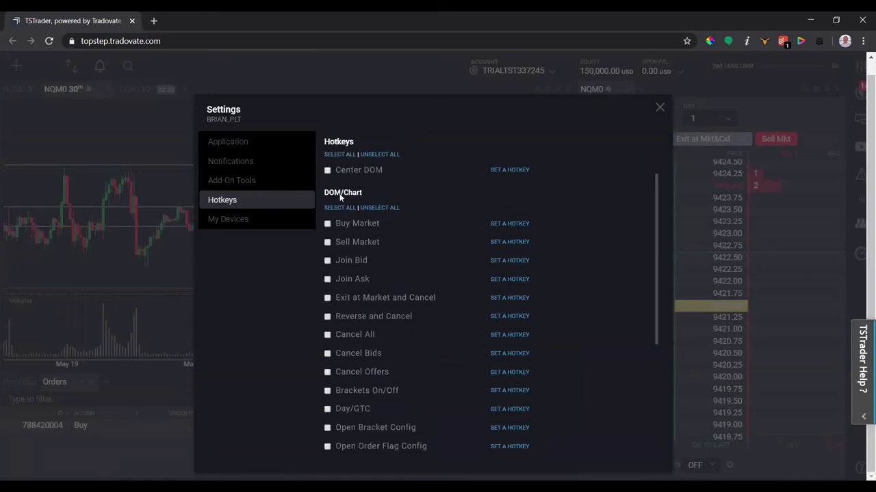
{"action": "scroll", "coordinate": [378, 373], "scroll_direction": "down", "scroll_amount": 1}
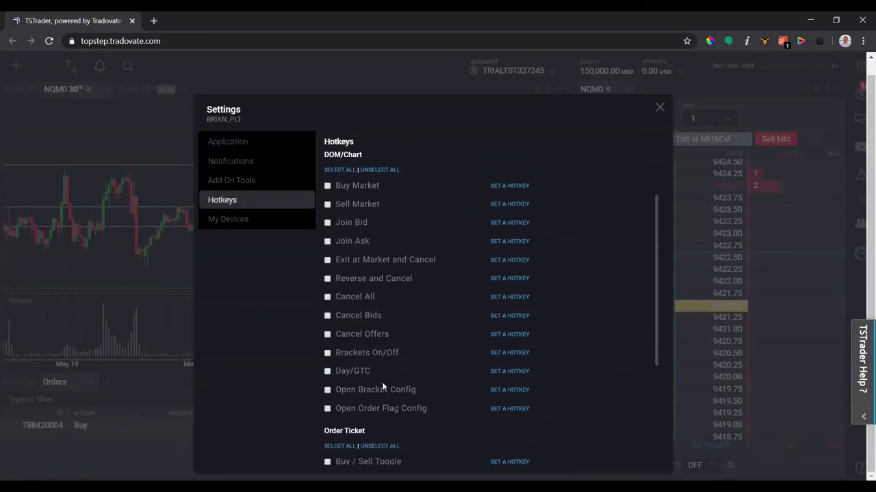
{"action": "scroll", "coordinate": [385, 356], "scroll_direction": "down", "scroll_amount": 3}
{"action": "scroll", "coordinate": [397, 325], "scroll_direction": "down", "scroll_amount": 2}
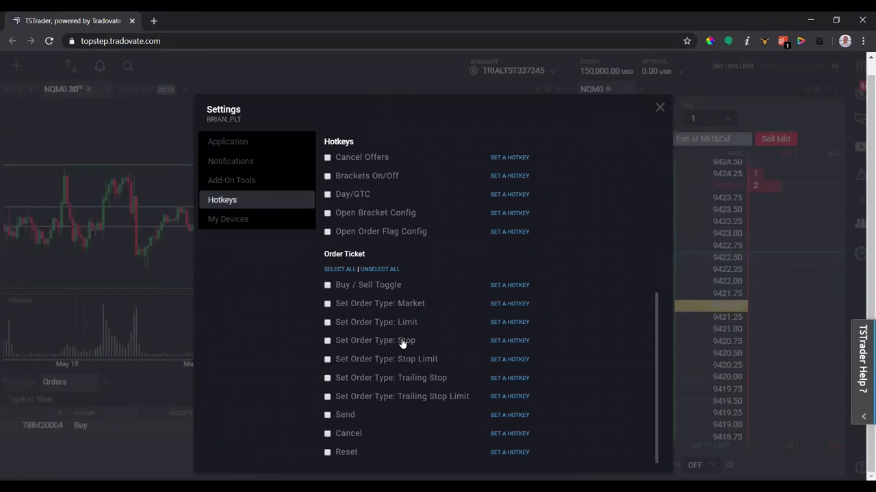
{"action": "scroll", "coordinate": [401, 338], "scroll_direction": "up", "scroll_amount": 3}
{"action": "scroll", "coordinate": [400, 337], "scroll_direction": "up", "scroll_amount": 3}
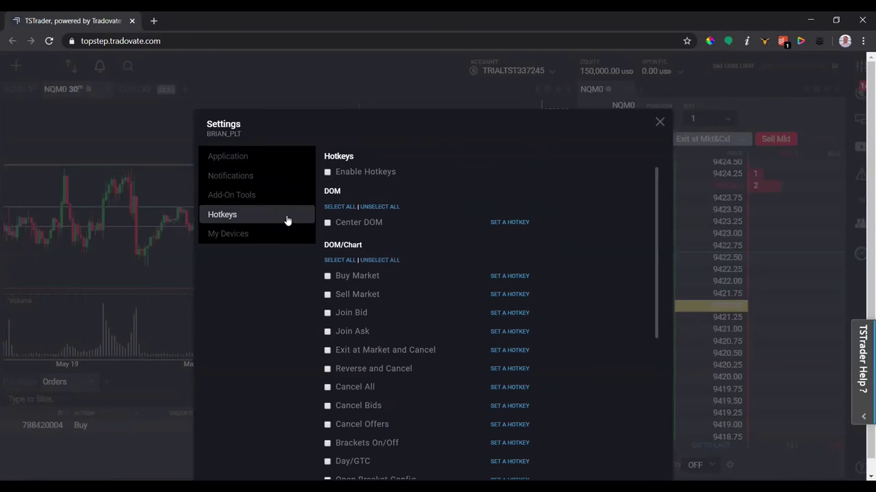
Step: View the My Devices page with its empty active devices list
{"action": "left_click", "coordinate": [239, 235]}
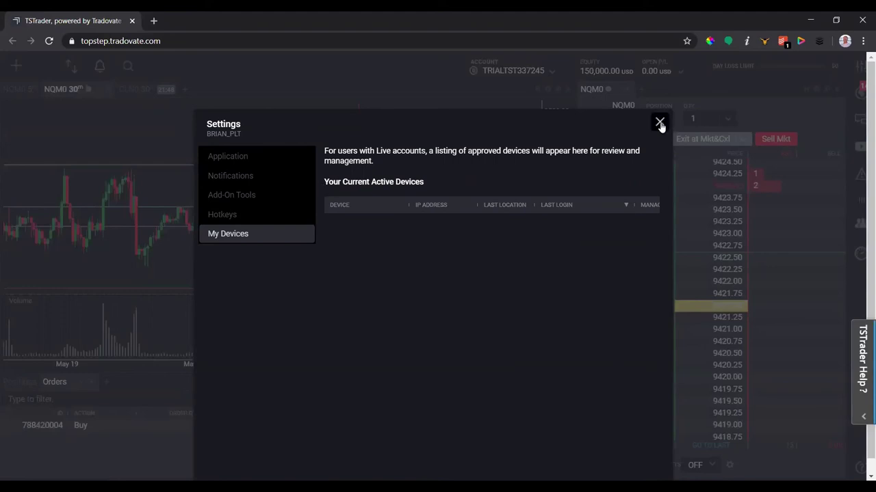
{"action": "left_click", "coordinate": [660, 123]}
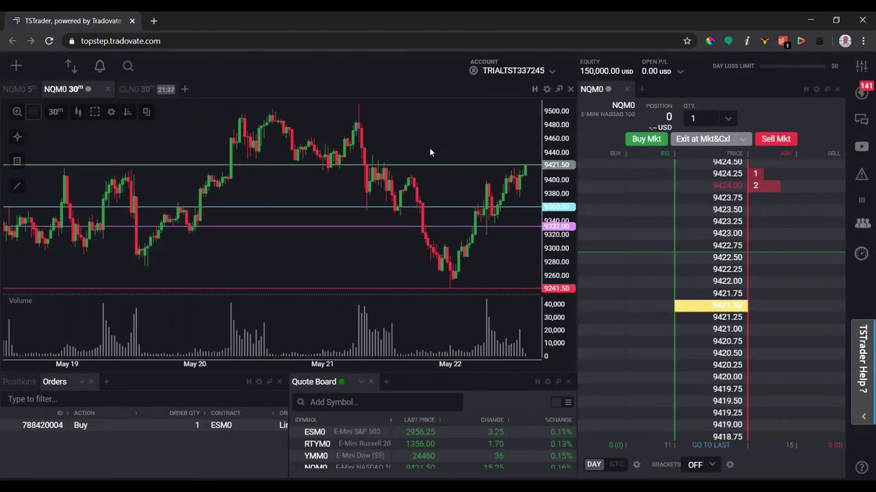